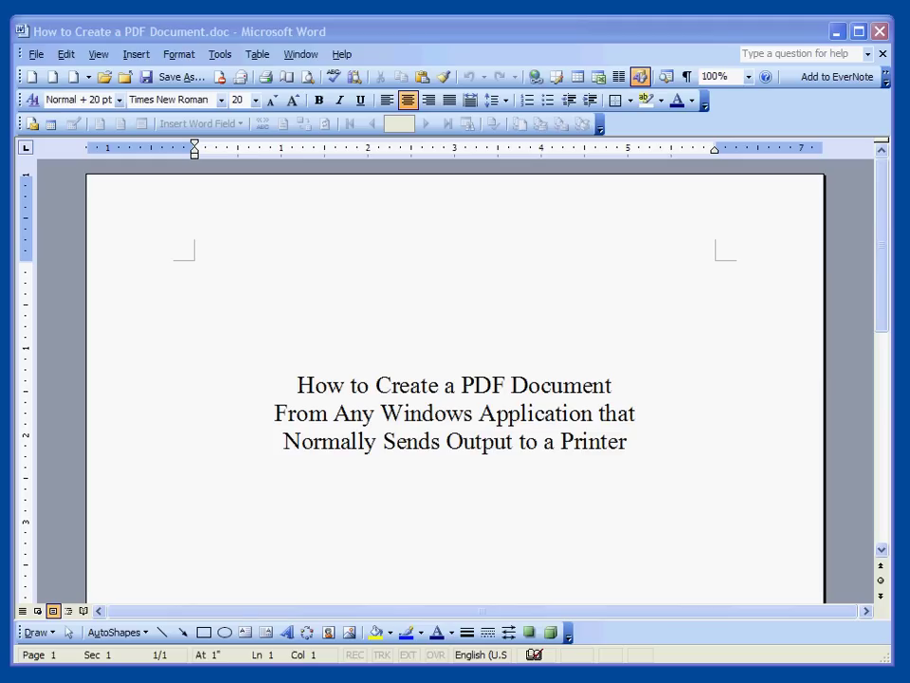
Switch to Internet Explorer and open the cutepdf.com website.
key(alt+Tab)
key(alt+Tab)
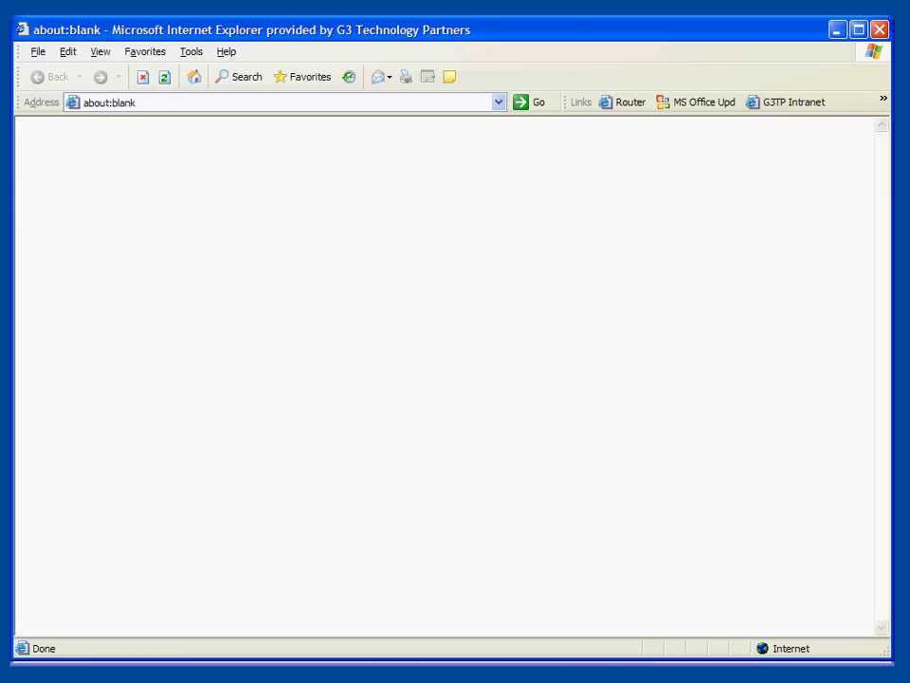
click(151, 104)
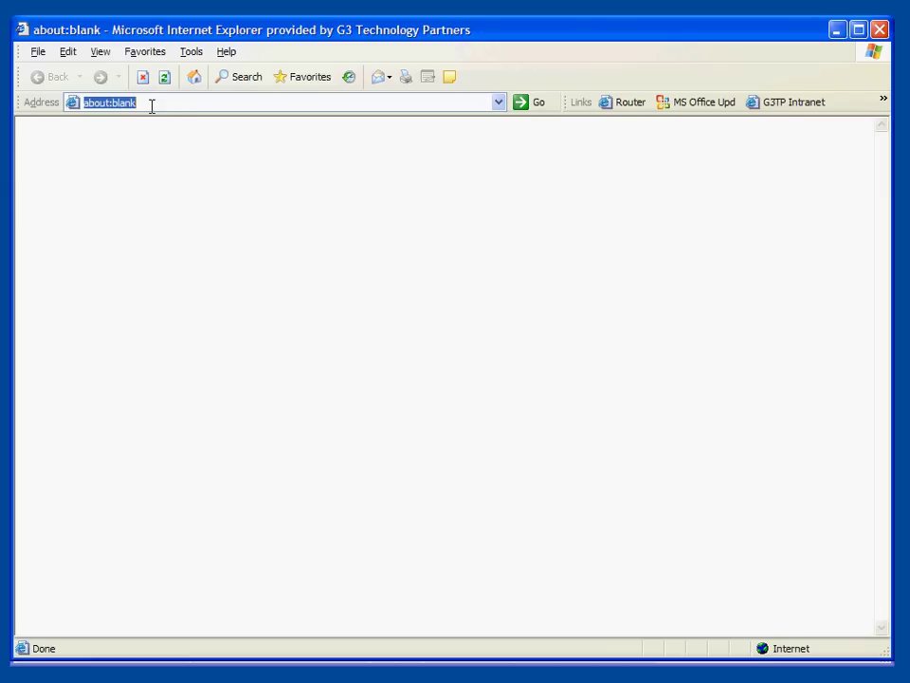
text(cutepd)
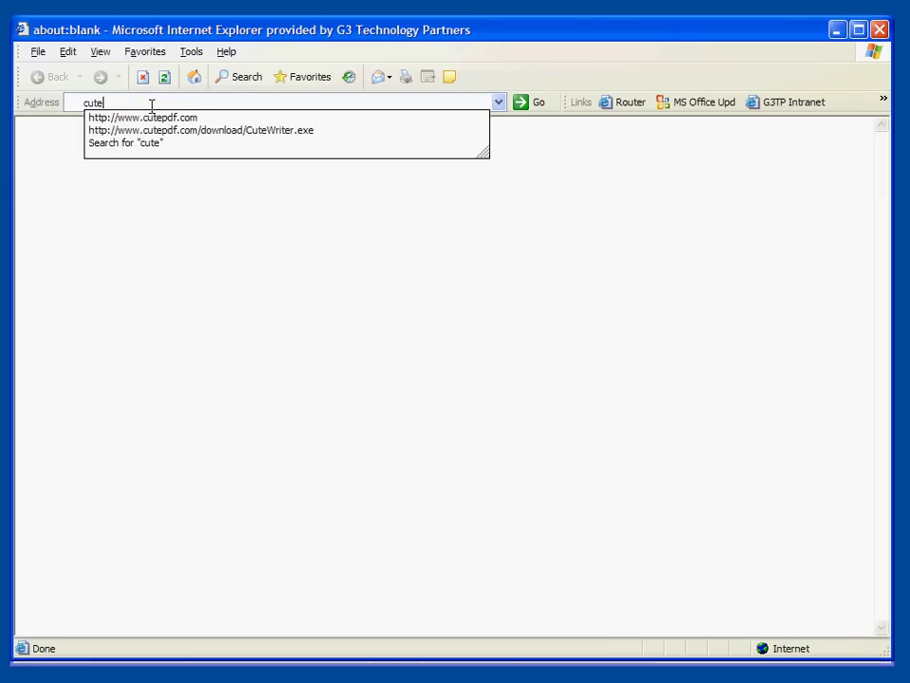
text(f)
key(Return)
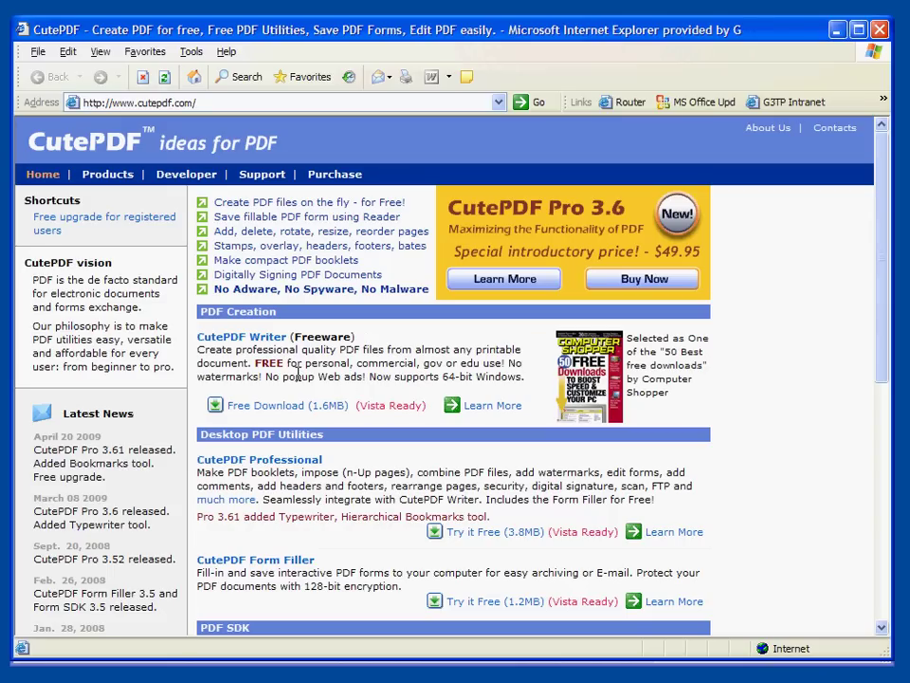
Download the free CutePDF Writer installer and save it as CuteWriter.exe in the $$temp folder.
click(288, 407)
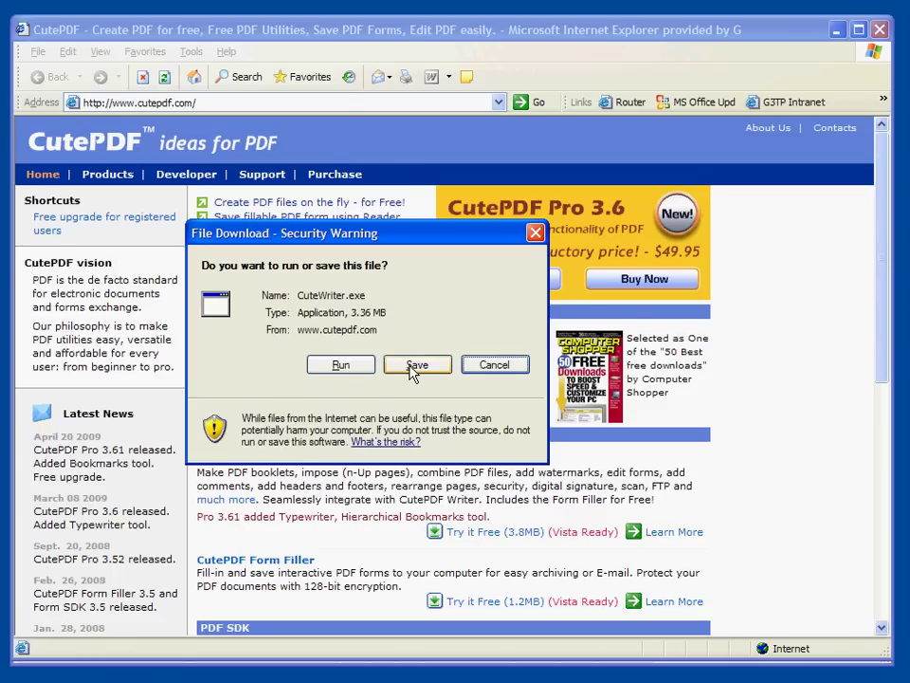
click(416, 368)
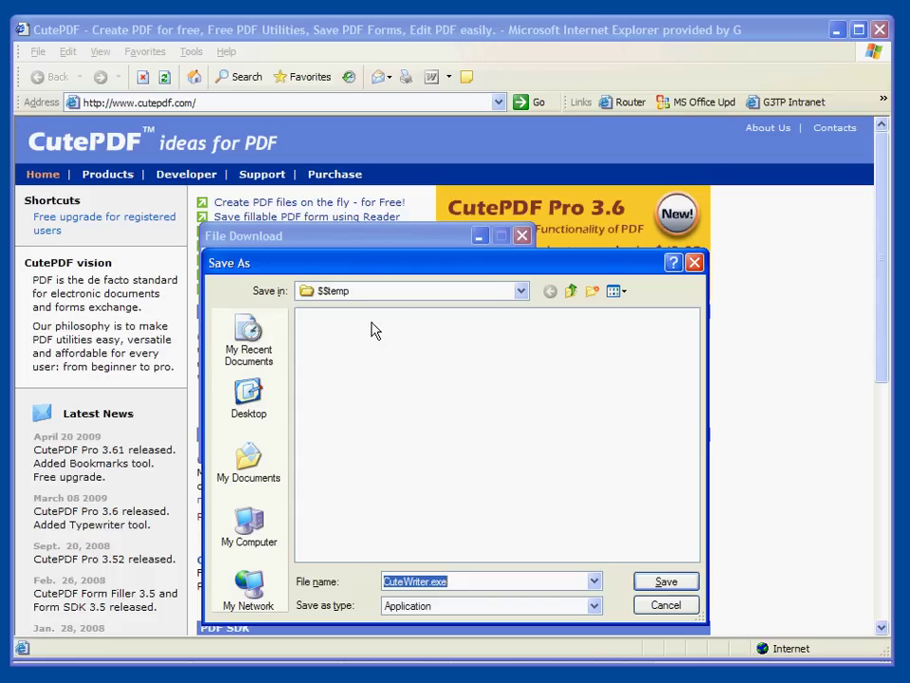
click(666, 581)
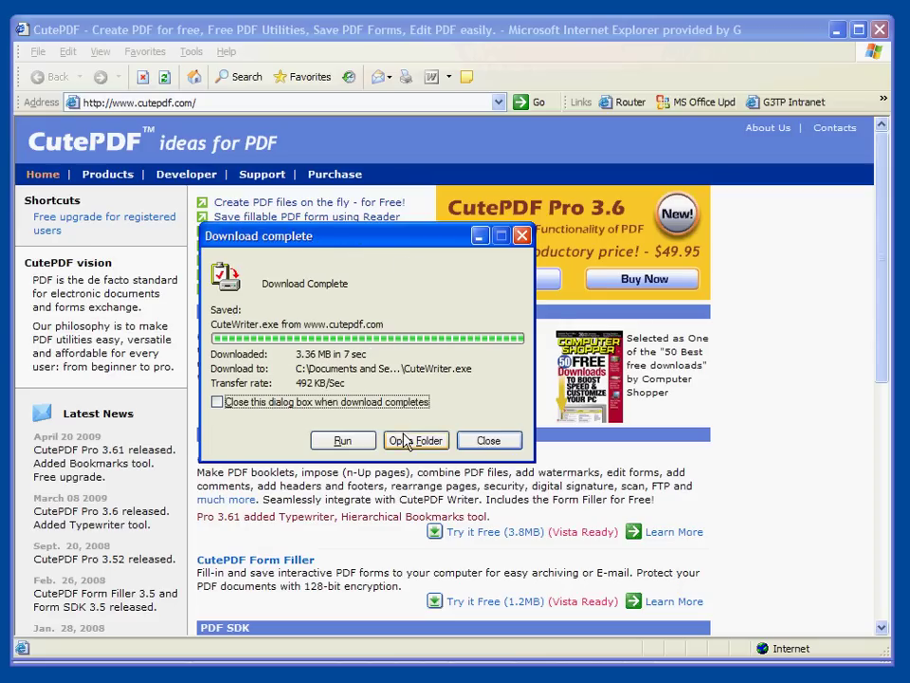
Run CuteWriter.exe from its download folder and install CutePDF Writer, accepting the license agreement.
click(408, 441)
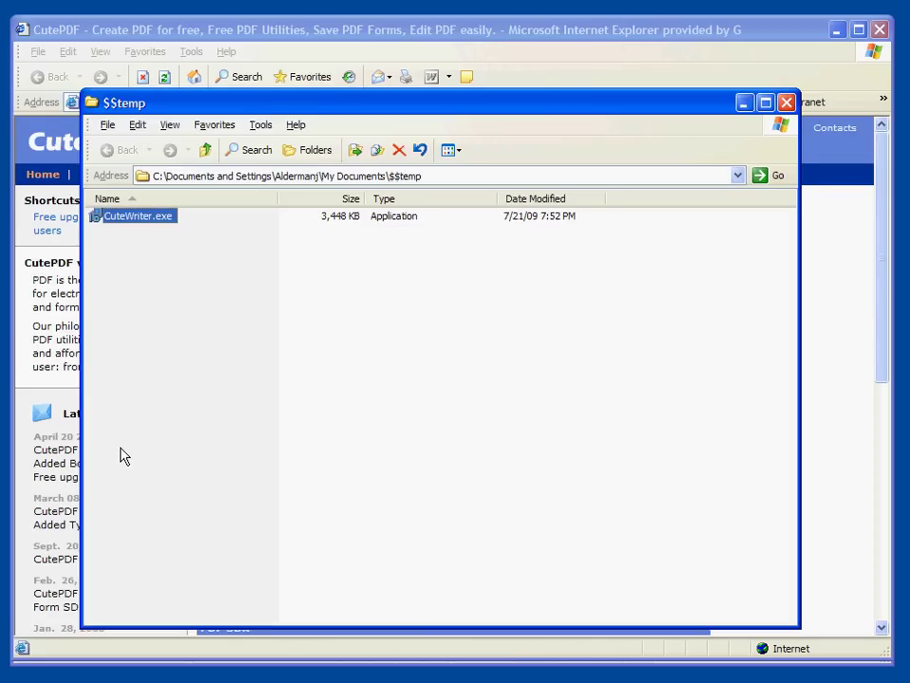
double_click(99, 218)
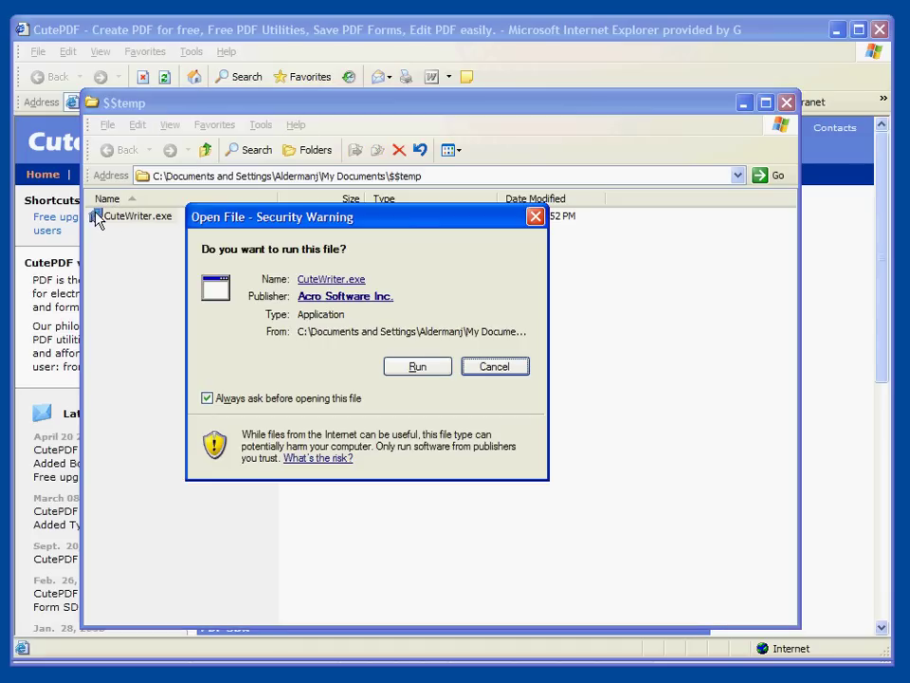
click(419, 369)
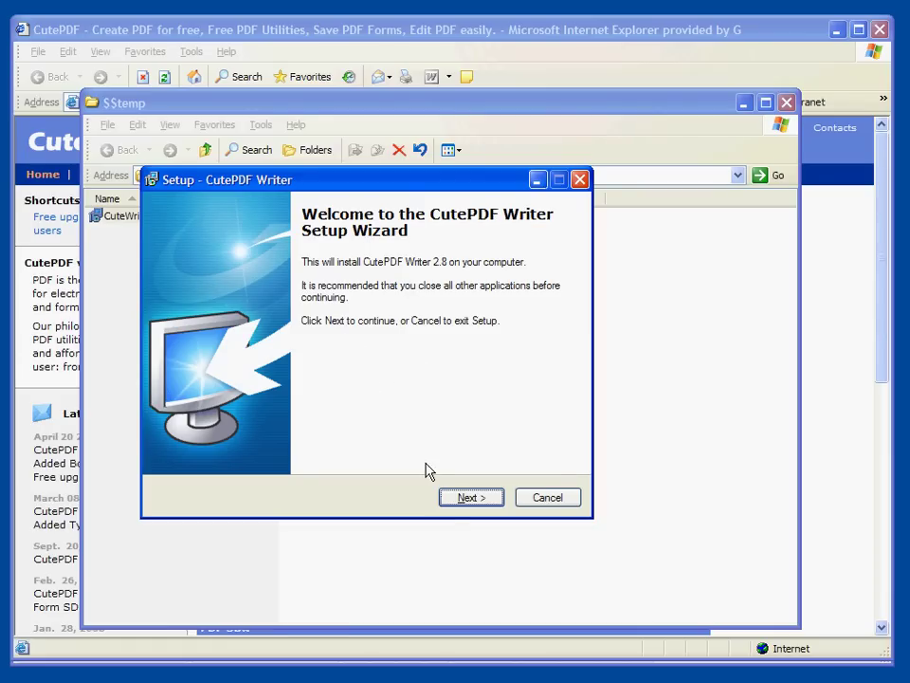
click(461, 502)
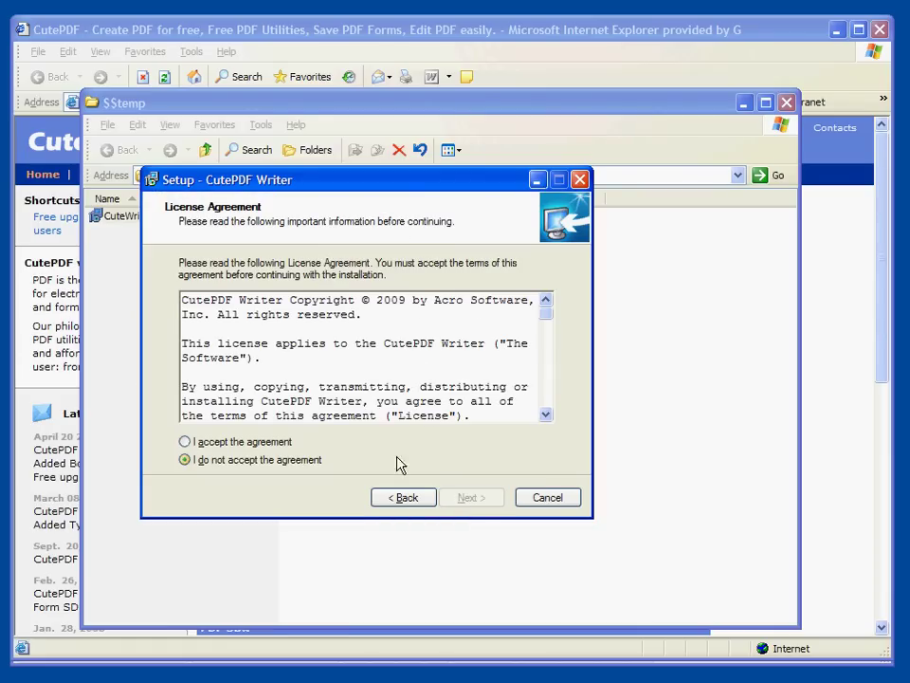
click(186, 442)
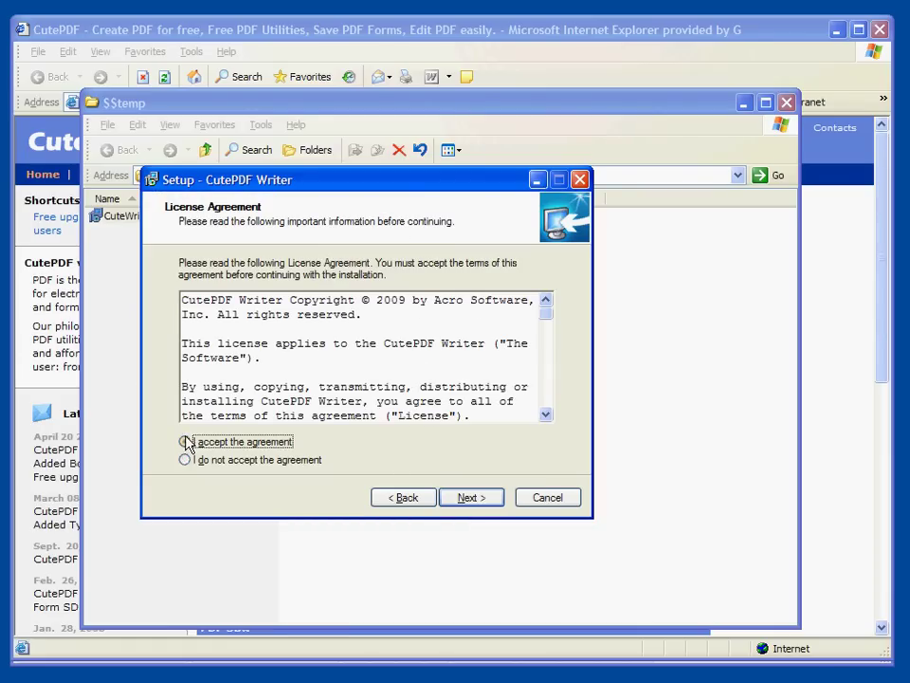
click(459, 502)
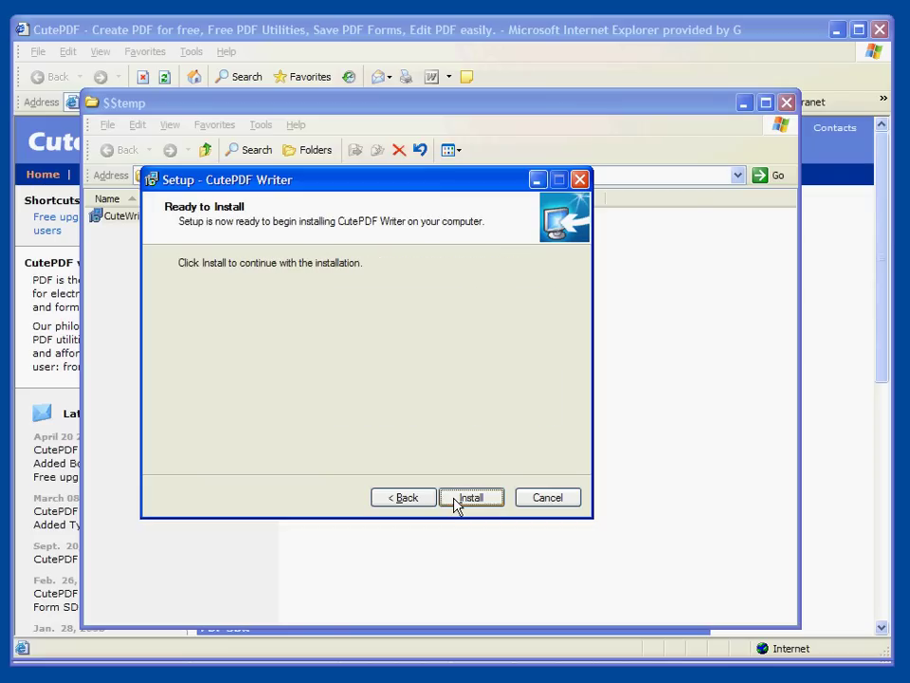
click(456, 503)
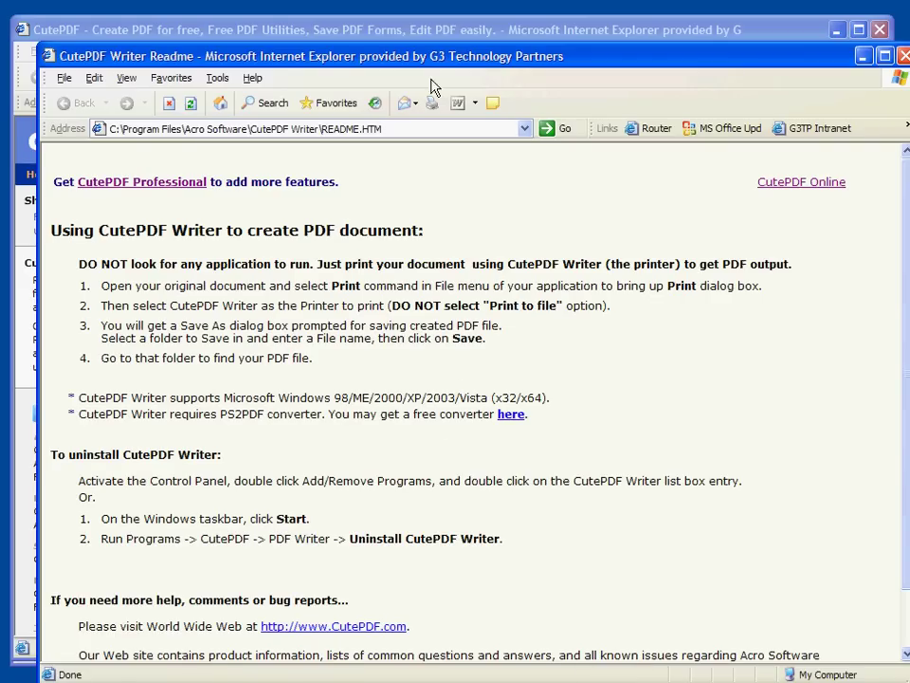
Move the CutePDF Writer Readme window fully into view and switch to How to Create a PDF Document.doc in Microsoft Word.
drag(425, 63, 408, 40)
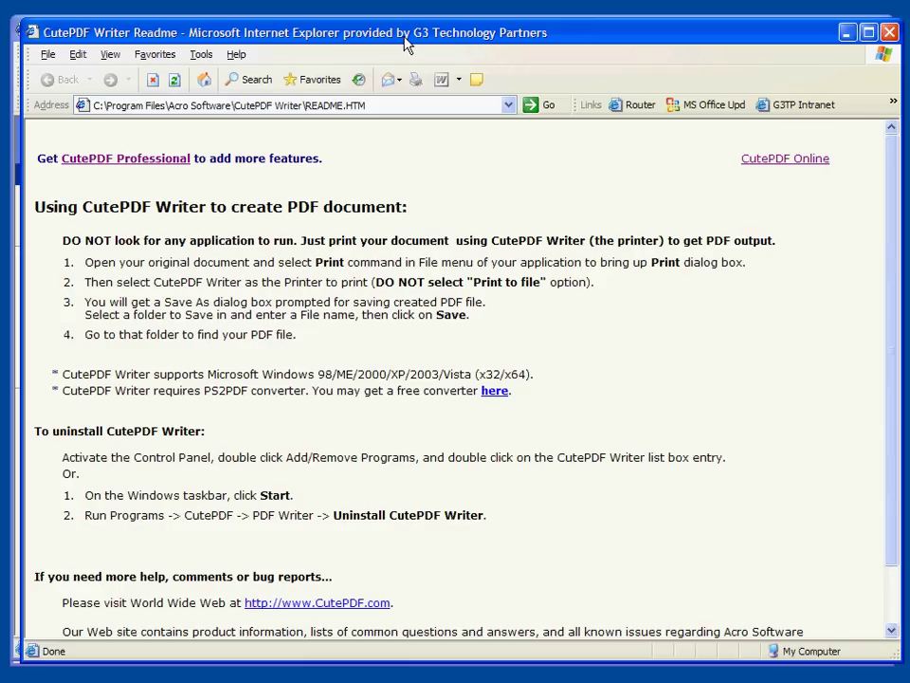
key(alt+Tab)
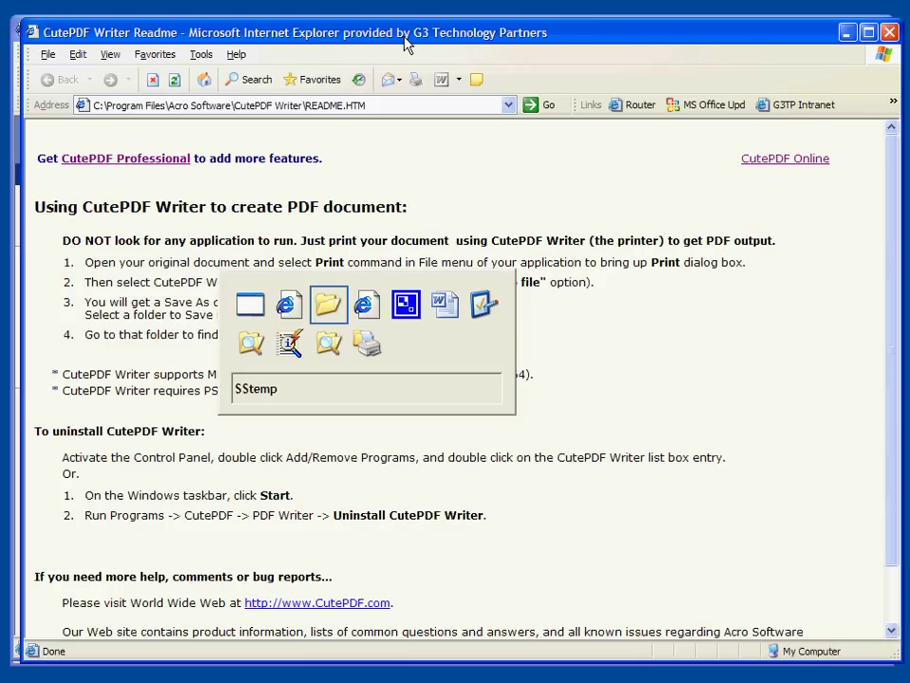
key(alt+Tab)
key(alt+Tab)
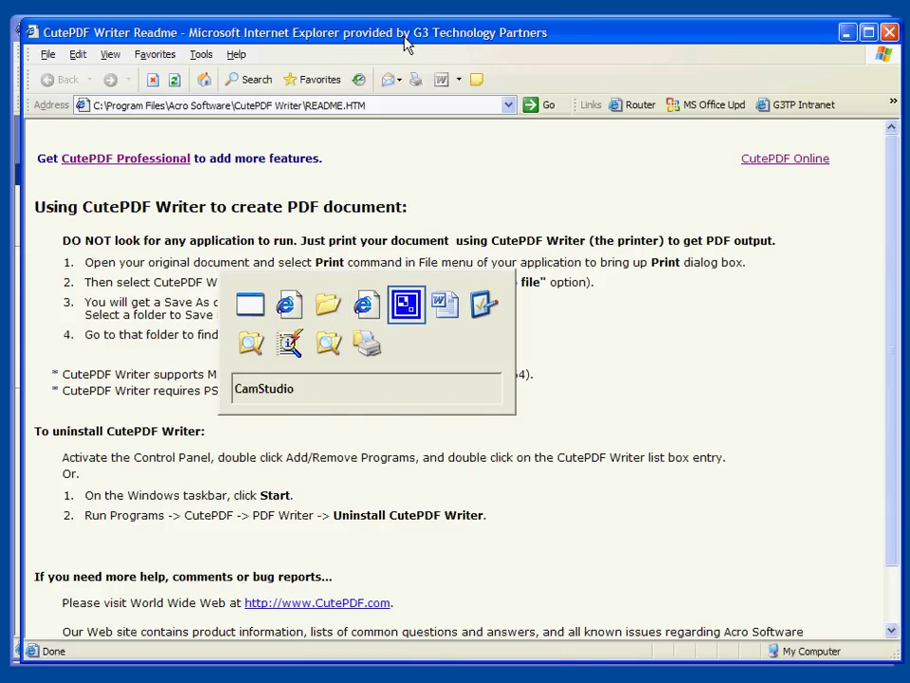
key(alt+Tab)
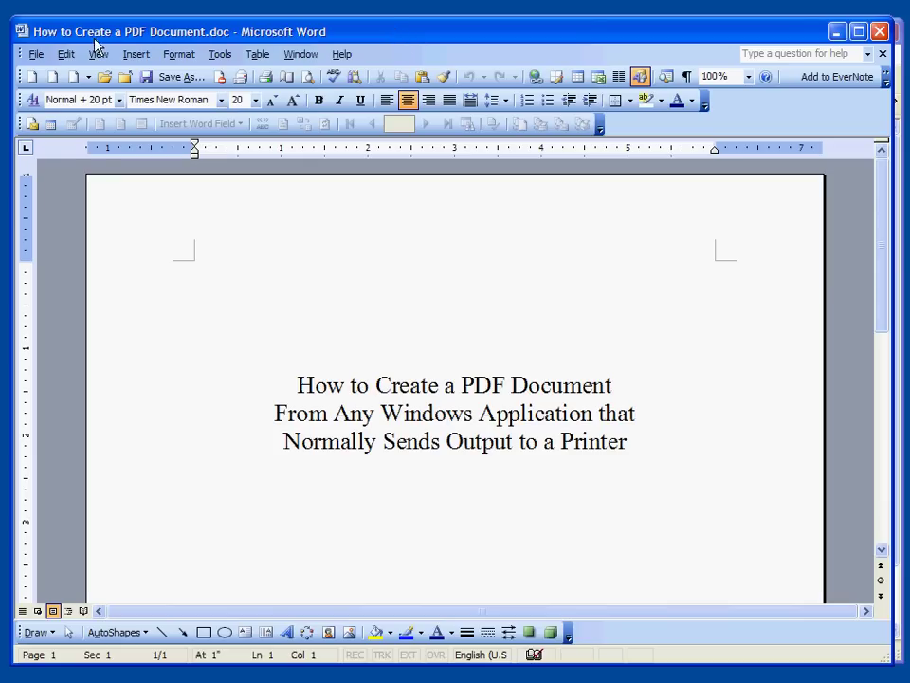
Print the document with the CutePDF Writer printer, saving the output as How to Create a PDF Document.pdf in the $$temp folder.
click(35, 54)
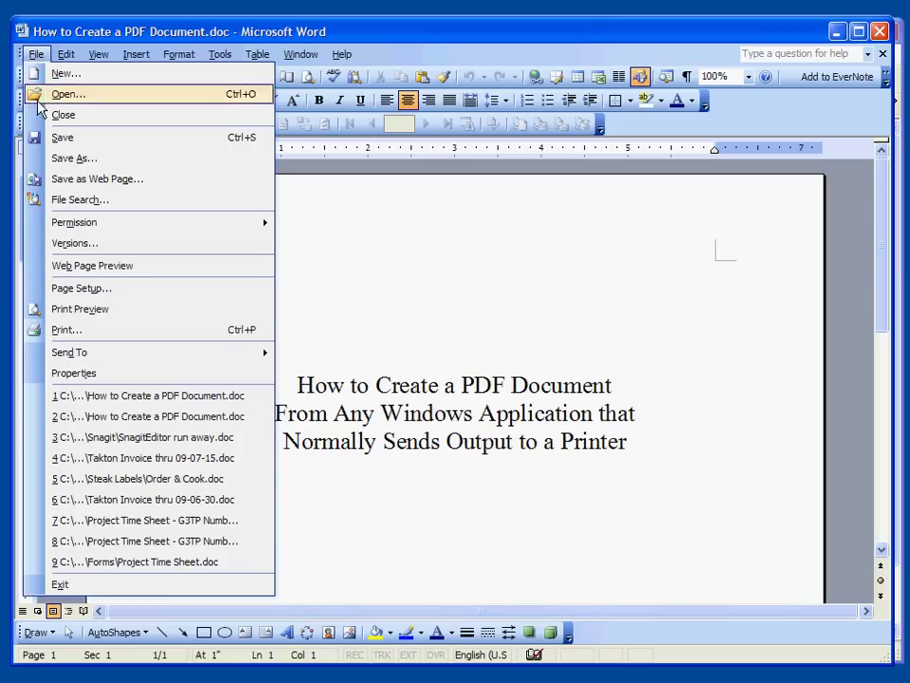
click(66, 333)
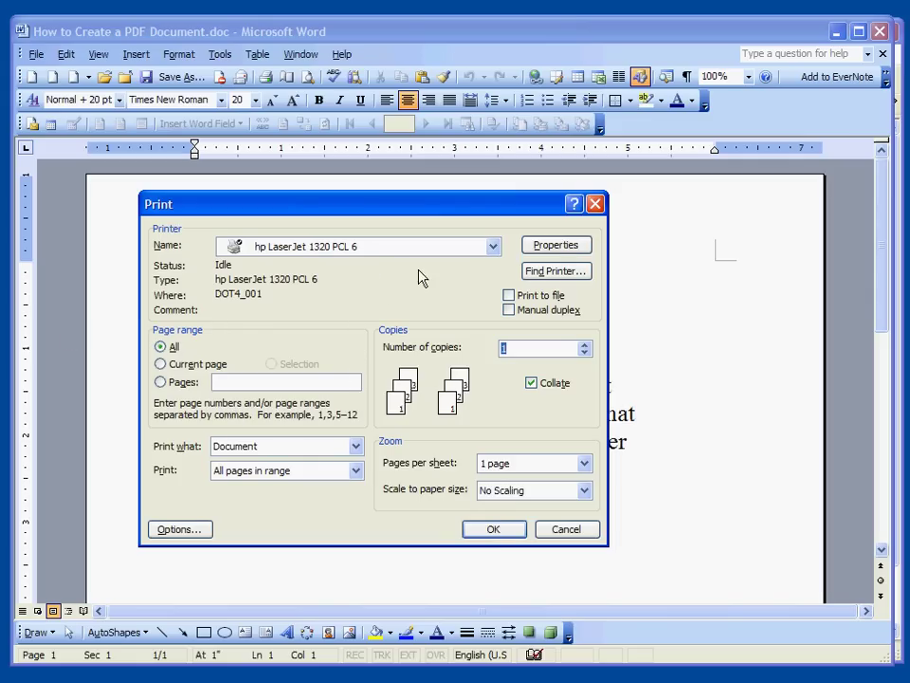
click(493, 248)
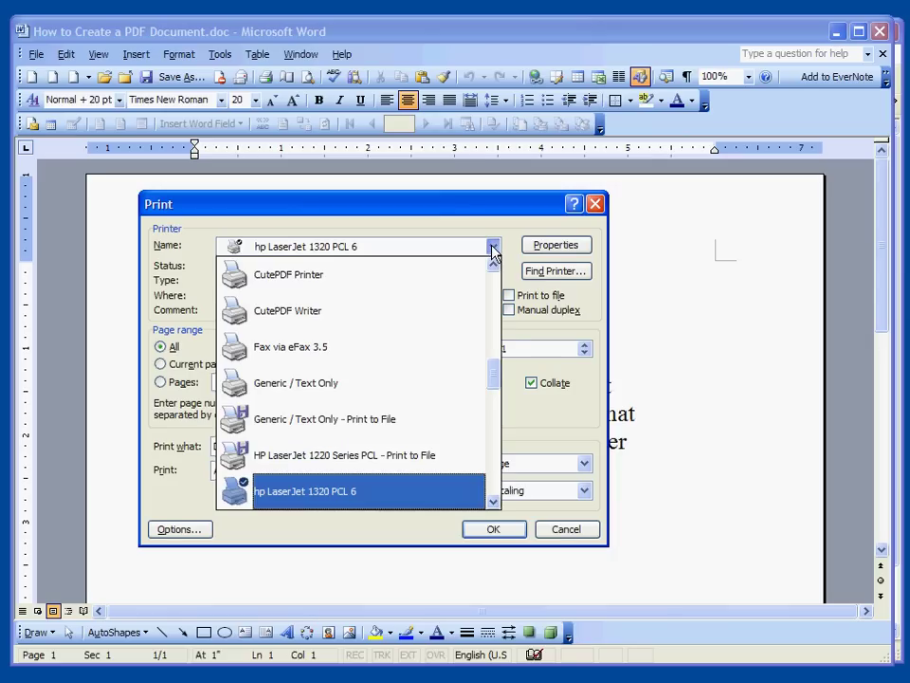
click(325, 313)
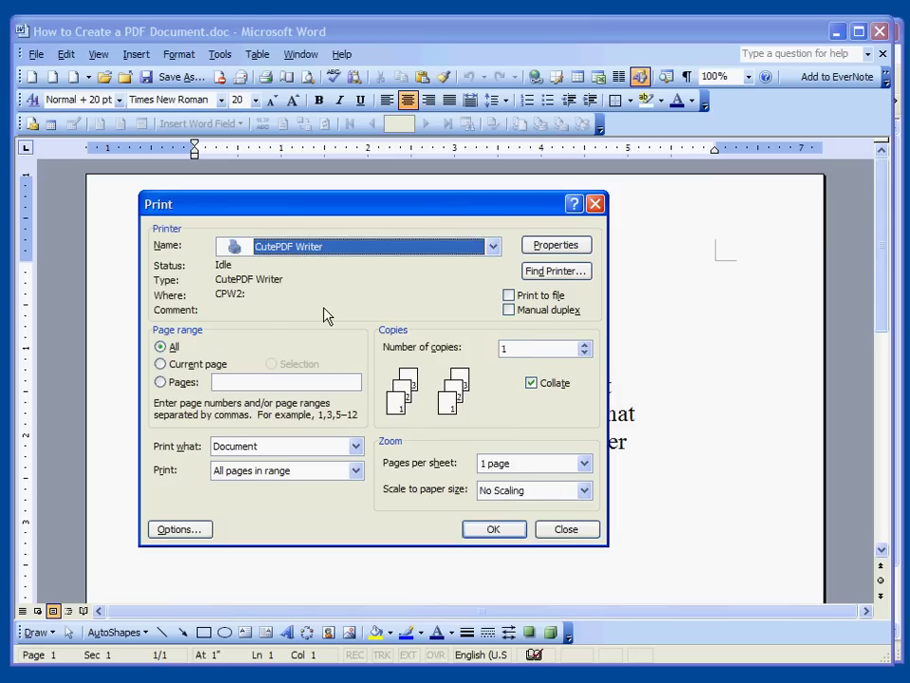
click(501, 533)
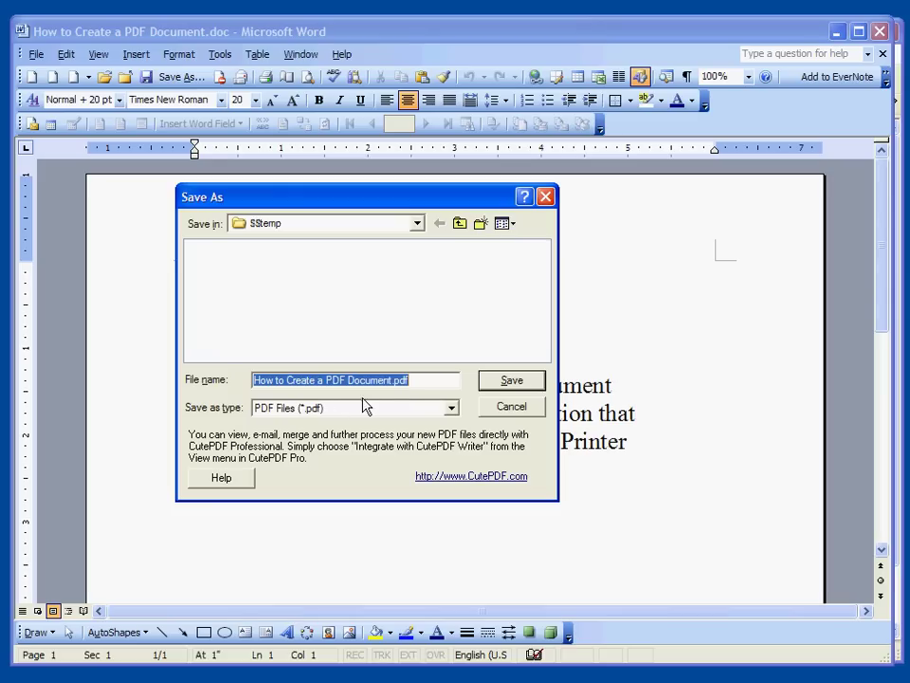
click(507, 380)
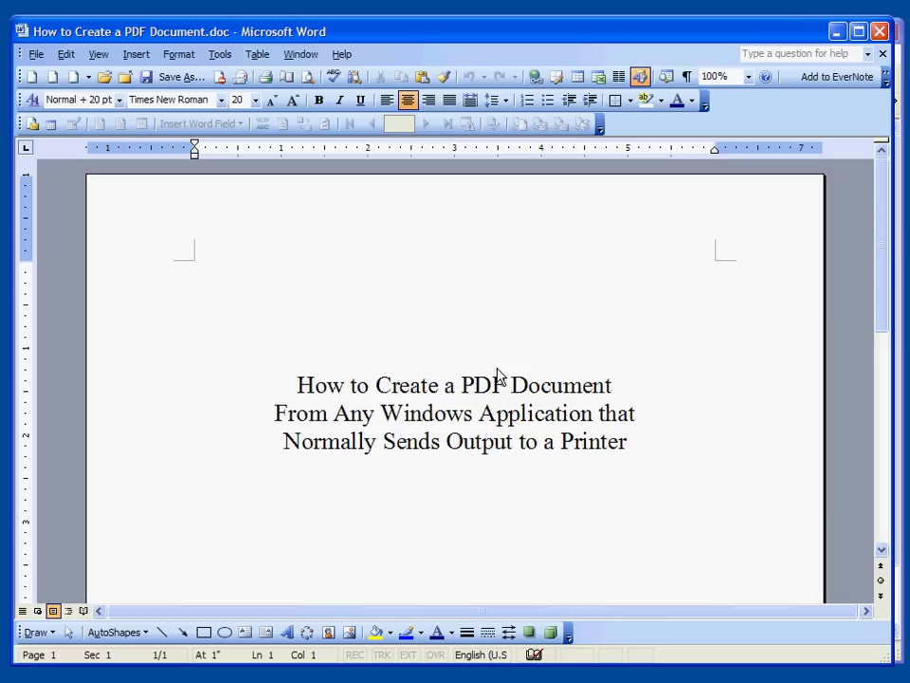
Switch to the $$temp folder window and open How to Create a PDF Document.pdf in Adobe Reader.
key(alt+Tab)
key(alt+Tab)
key(alt+Tab)
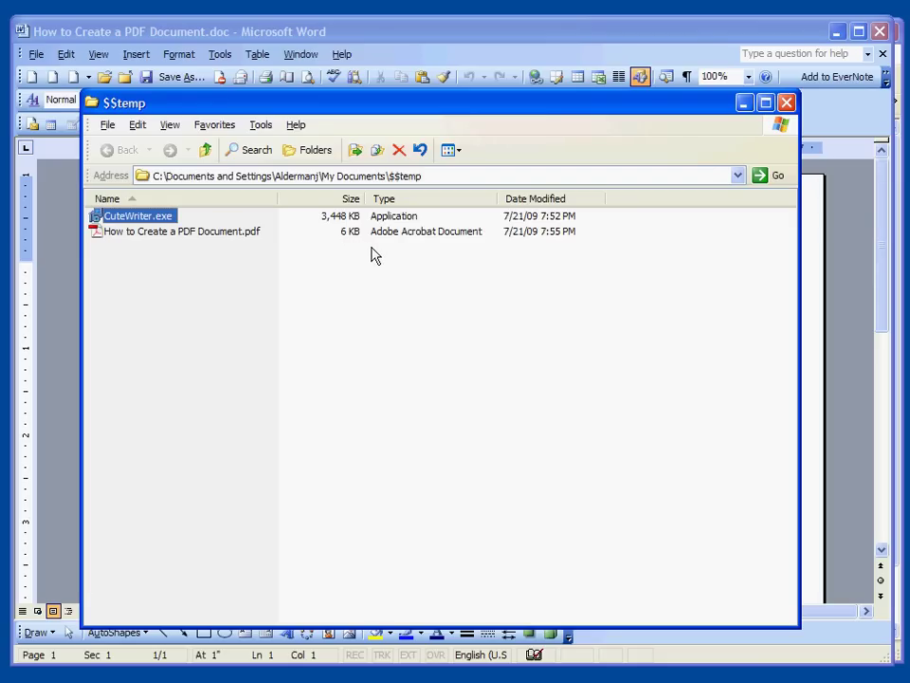
click(100, 240)
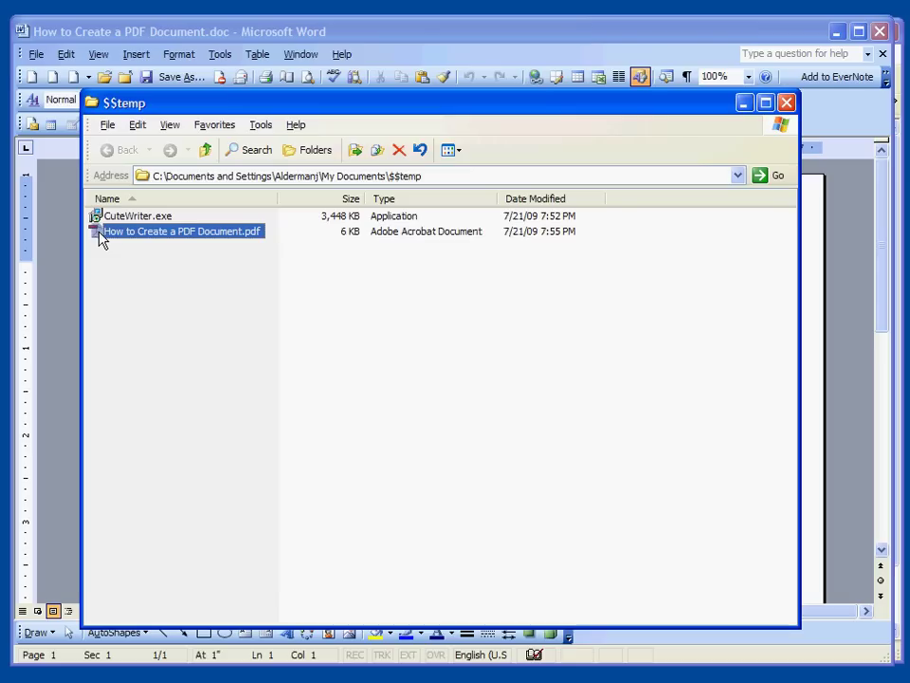
double_click(100, 237)
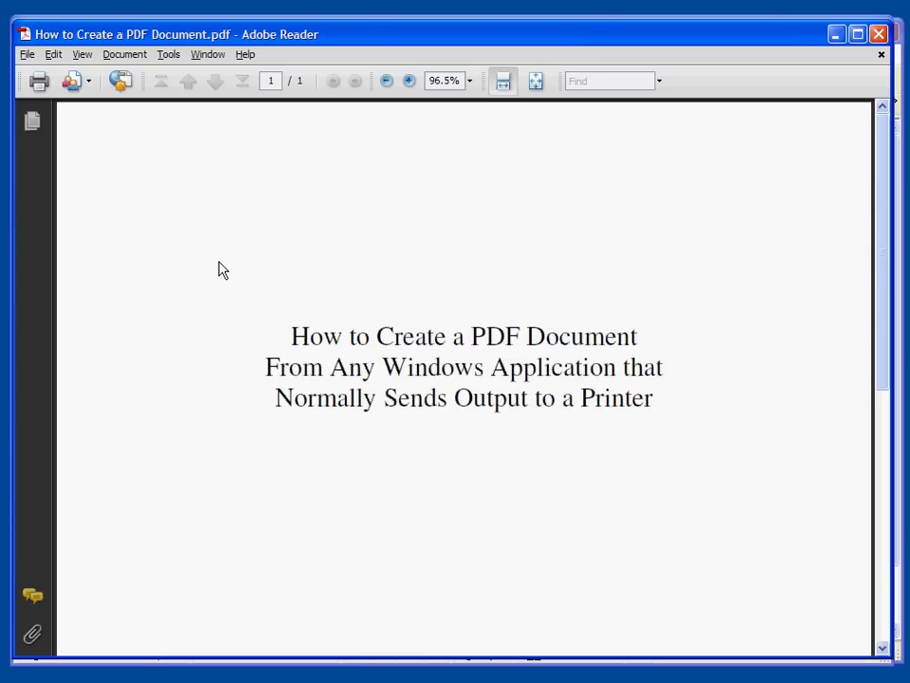